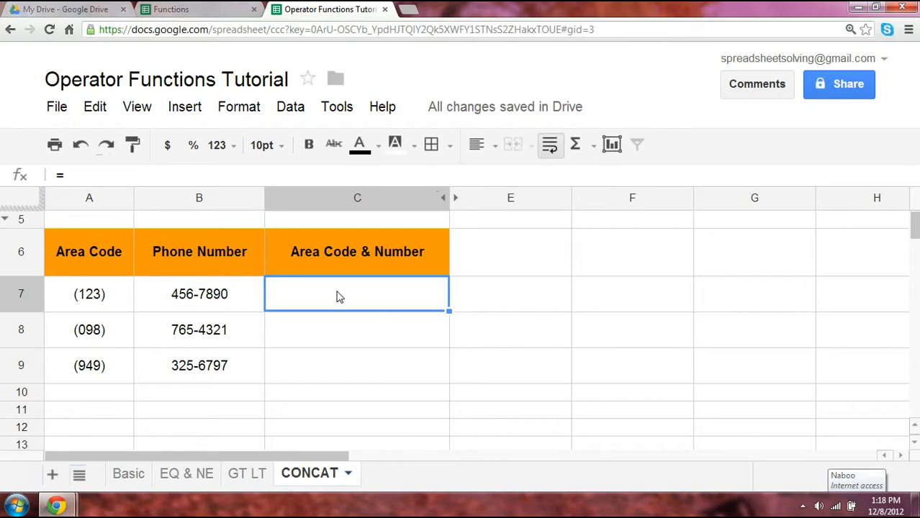
# In C7, enter a concat formula joining row 7's area code, followed by a space, and its phone number as two quoted text strings.
pyautogui.doubleClick(339, 297)
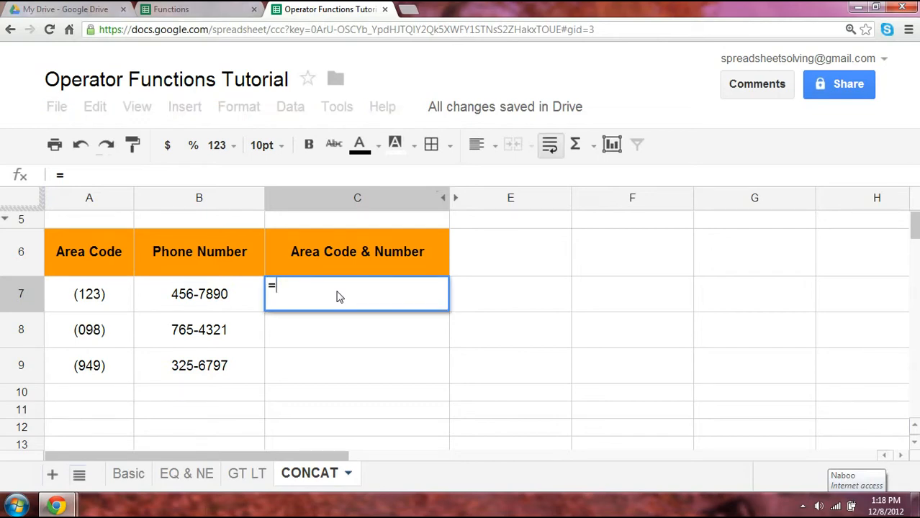
pyautogui.write('concat(')
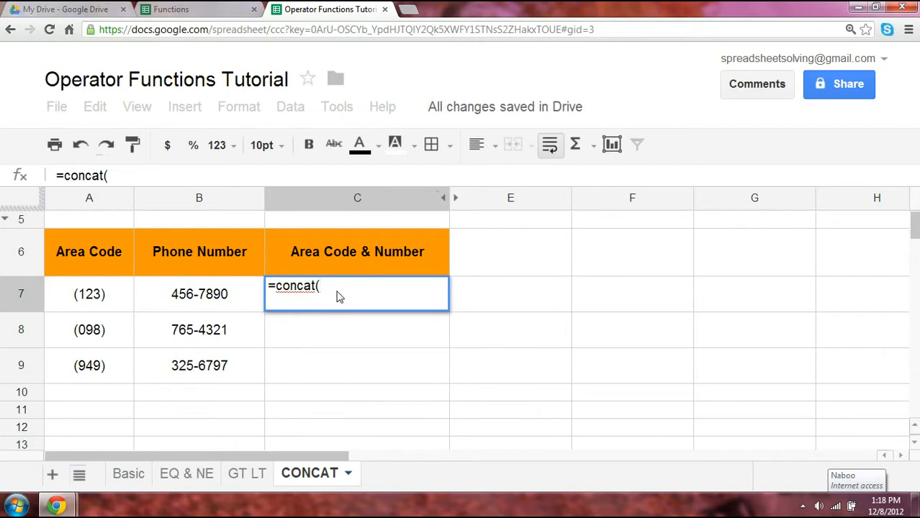
pyautogui.write('"(123)')
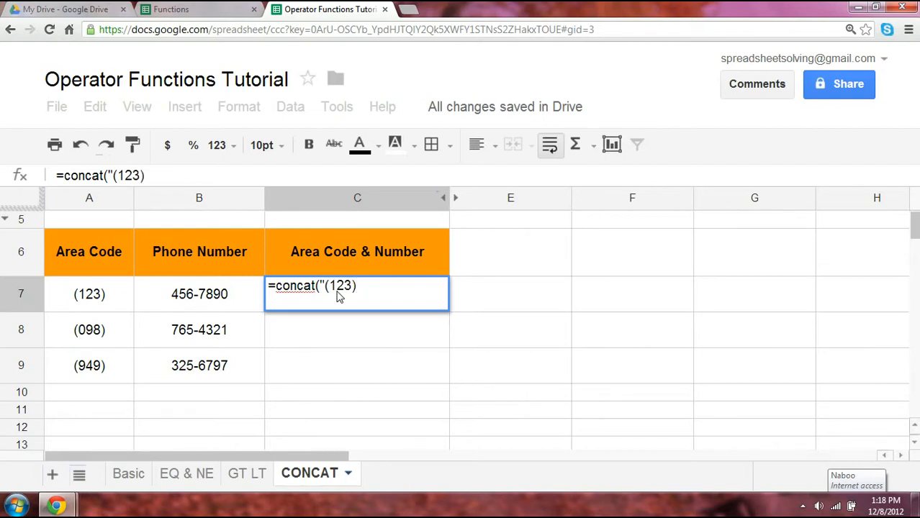
pyautogui.write(' ", "456-789')
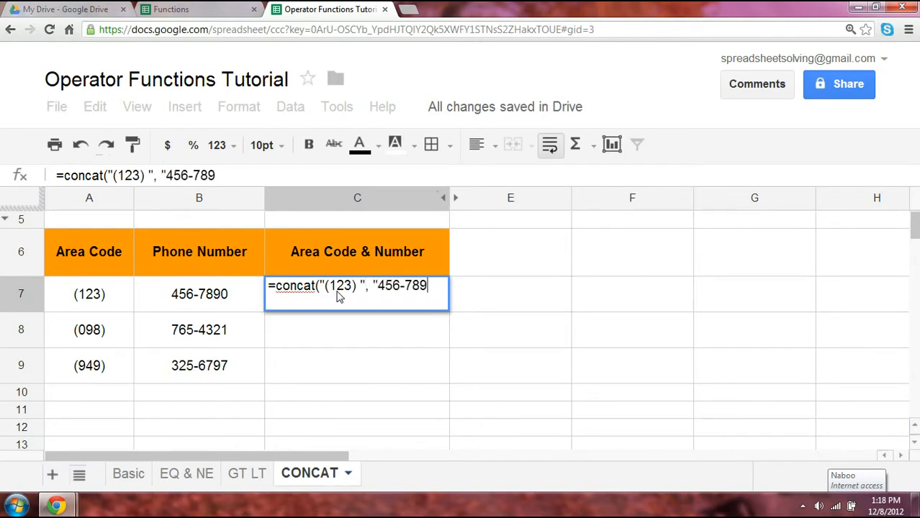
pyautogui.write('0")')
pyautogui.press('Return')
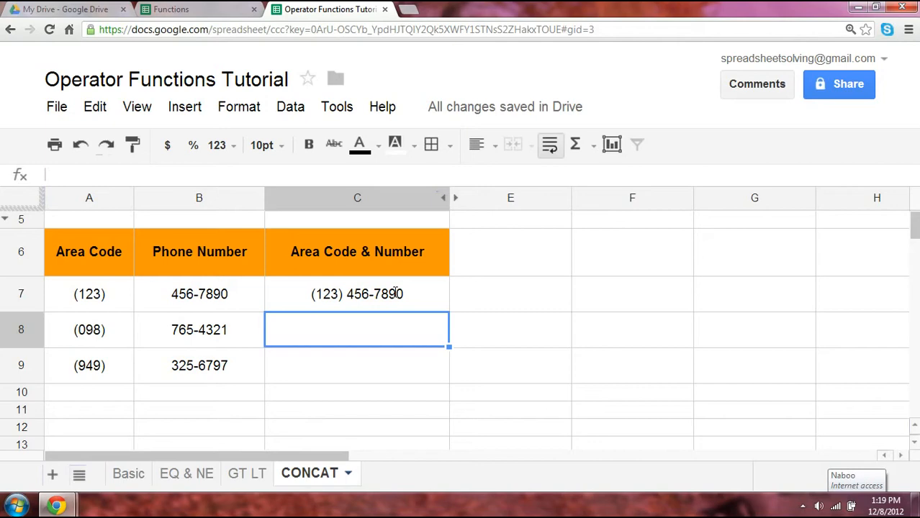
# Enter =concat(A8,B8) in C8 to join the area code and phone number by cell reference, and review the formula.
pyautogui.write('=concat(')
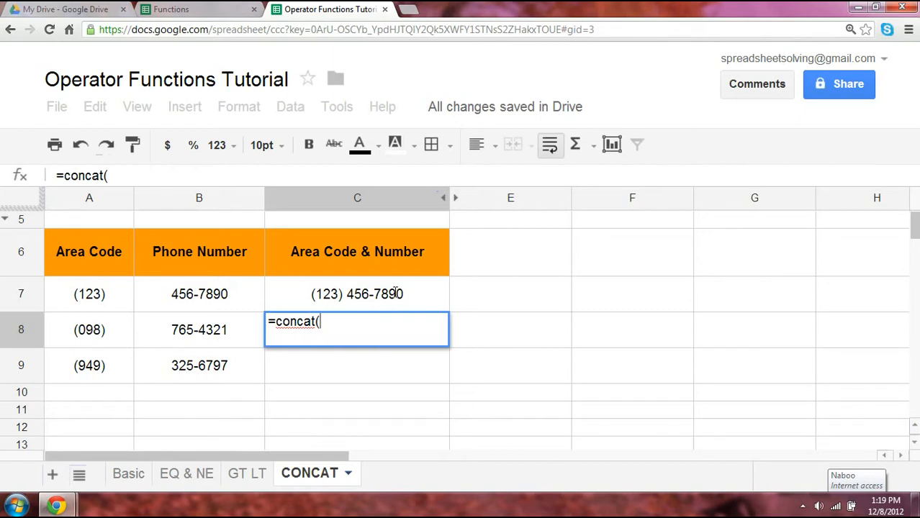
pyautogui.click(98, 336)
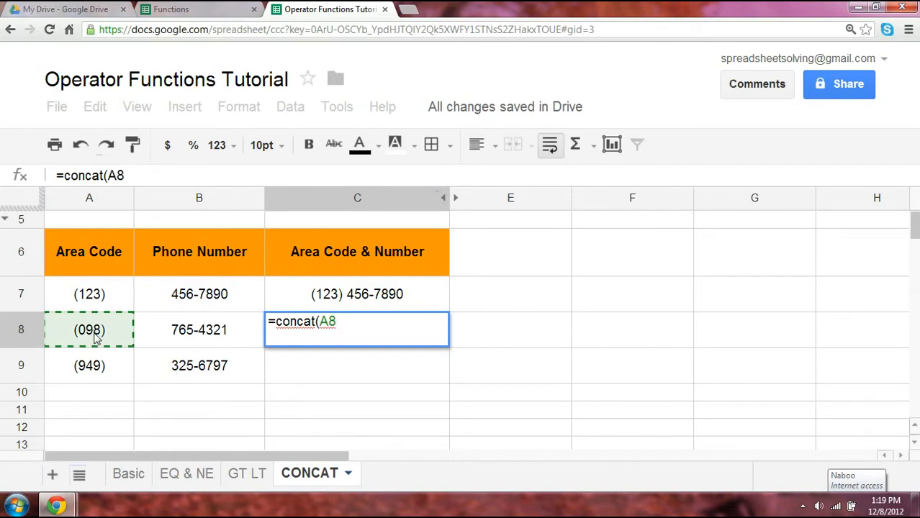
pyautogui.write(',')
pyautogui.click(167, 331)
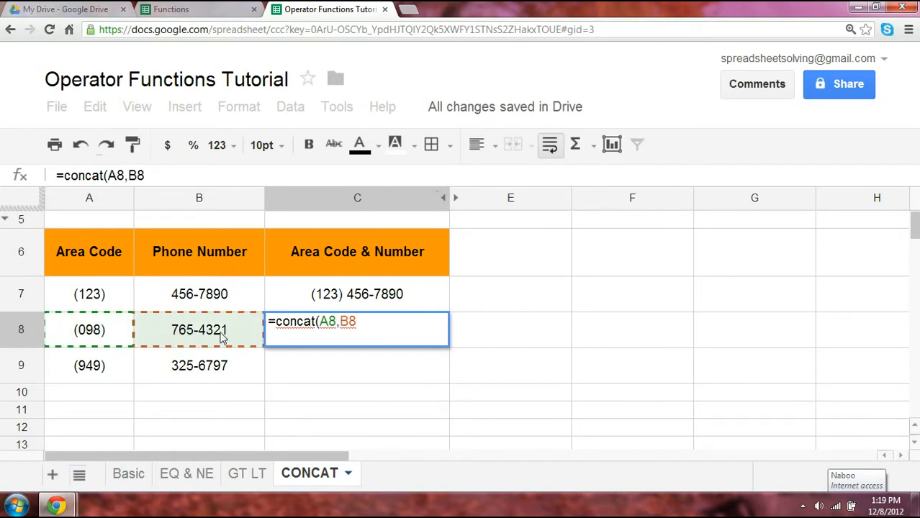
pyautogui.press('Return')
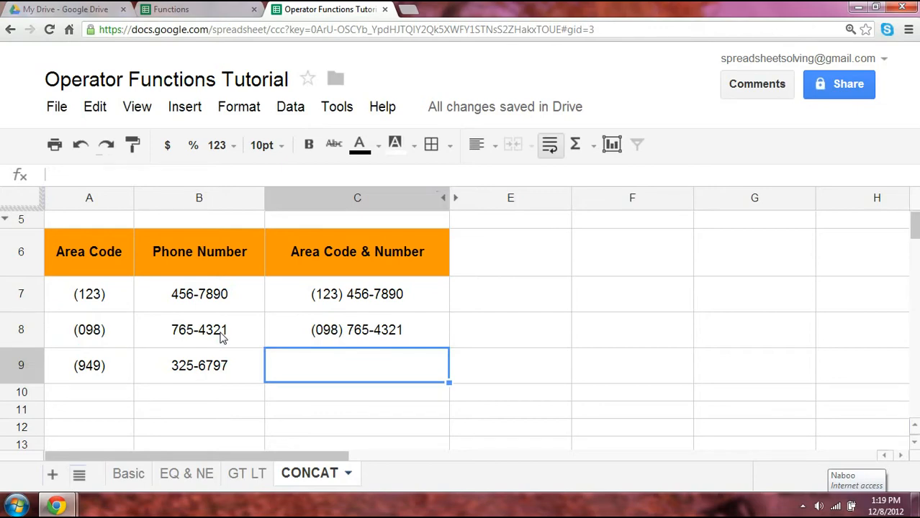
pyautogui.click(398, 329)
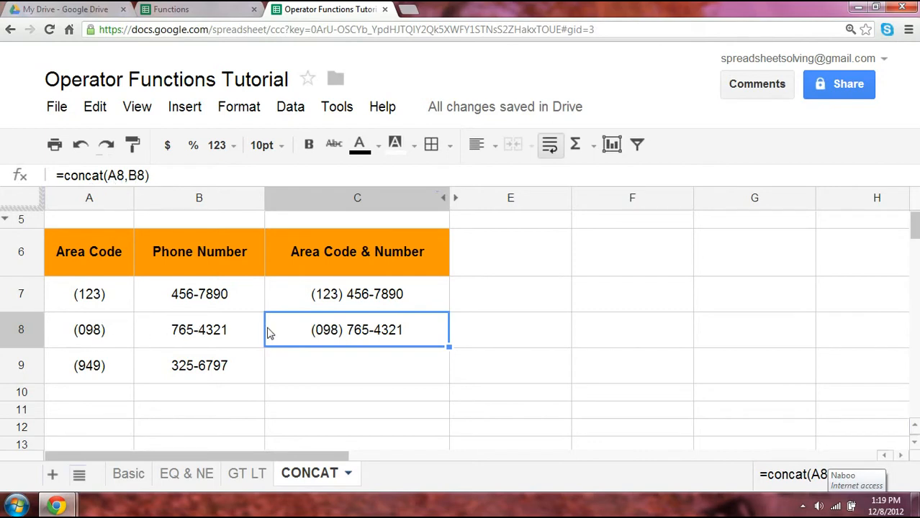
# Join the row 9 area code and phone number in C9 with the ampersand formula =A9&B9.
pyautogui.click(344, 366)
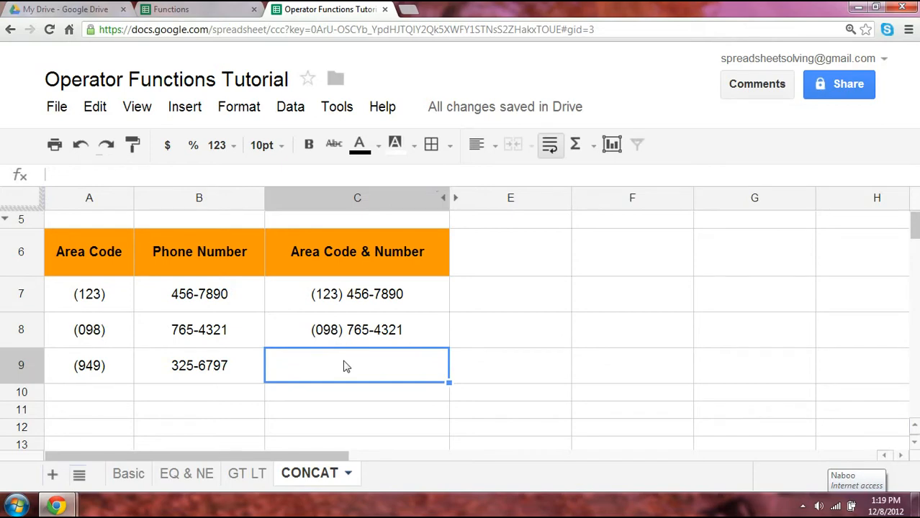
pyautogui.write('=A9')
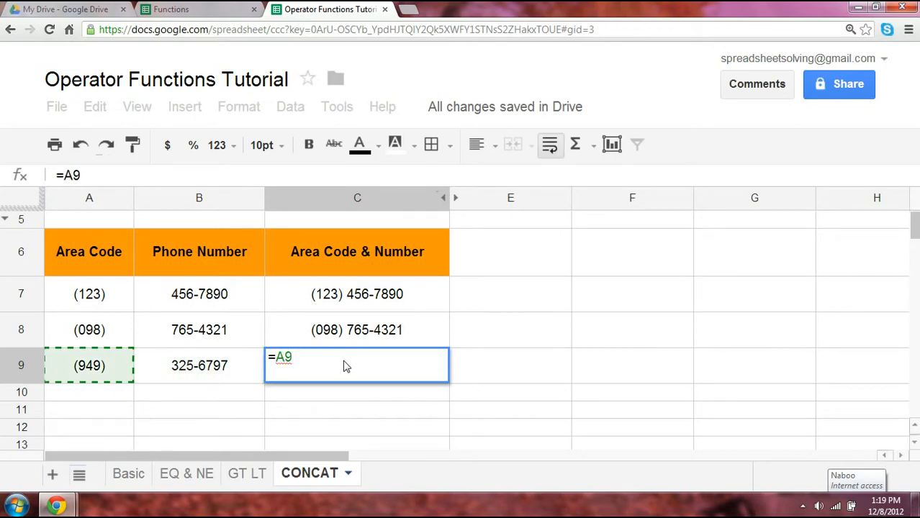
pyautogui.write('&')
pyautogui.click(234, 375)
pyautogui.press('Return')
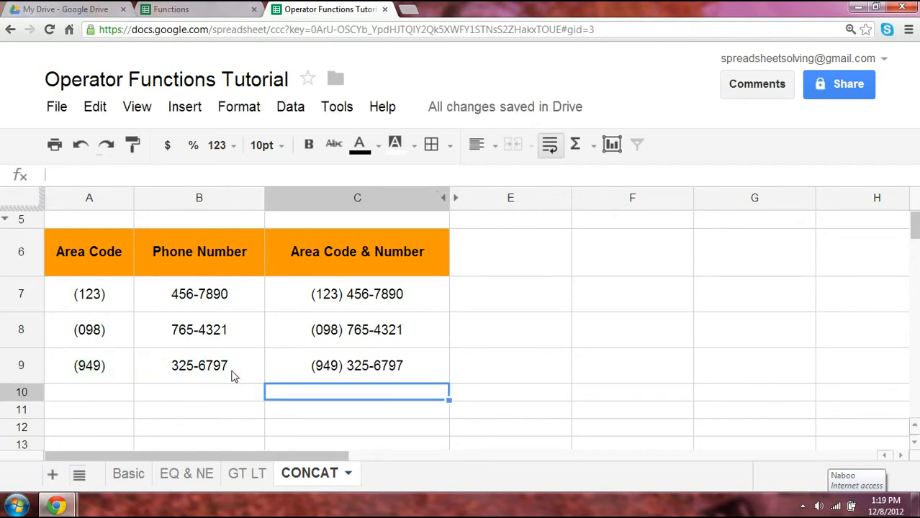
# Unhide the Formula column D beside the Area Code & Number column and select its row 9 entry.
pyautogui.click(454, 198)
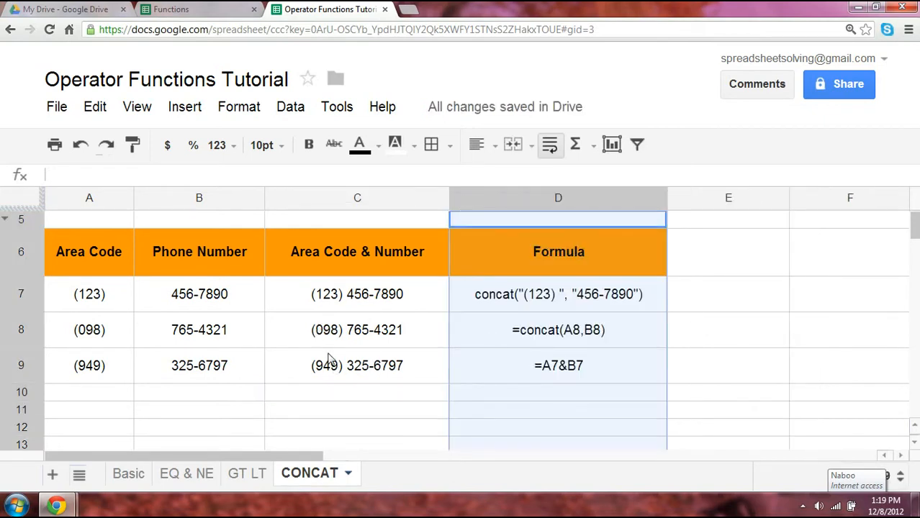
pyautogui.click(353, 381)
pyautogui.click(358, 393)
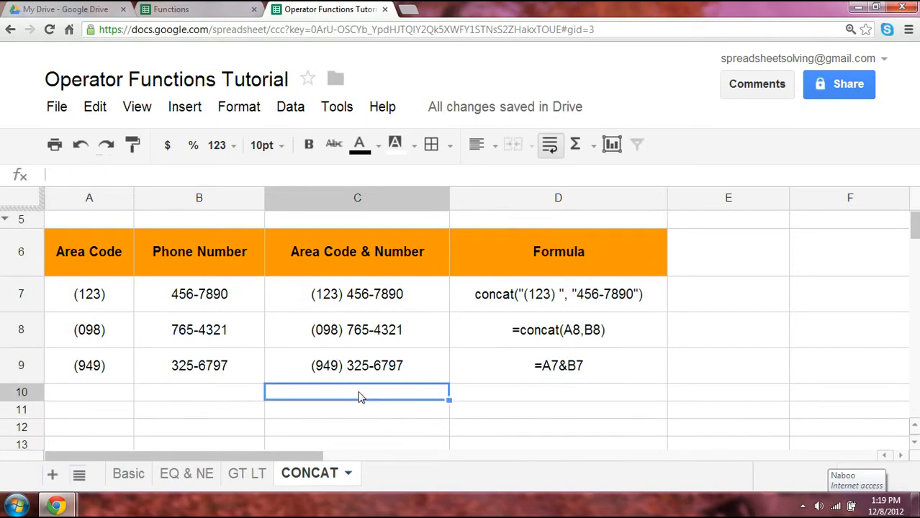
pyautogui.click(506, 371)
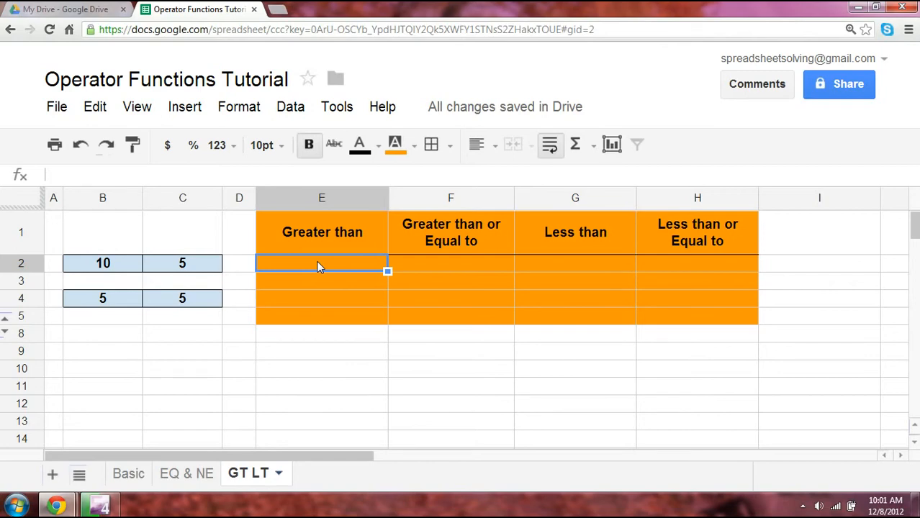
# On the GT LT sheet, enter the comparison =B2>C2 in E2 under Greater than.
pyautogui.write('=')
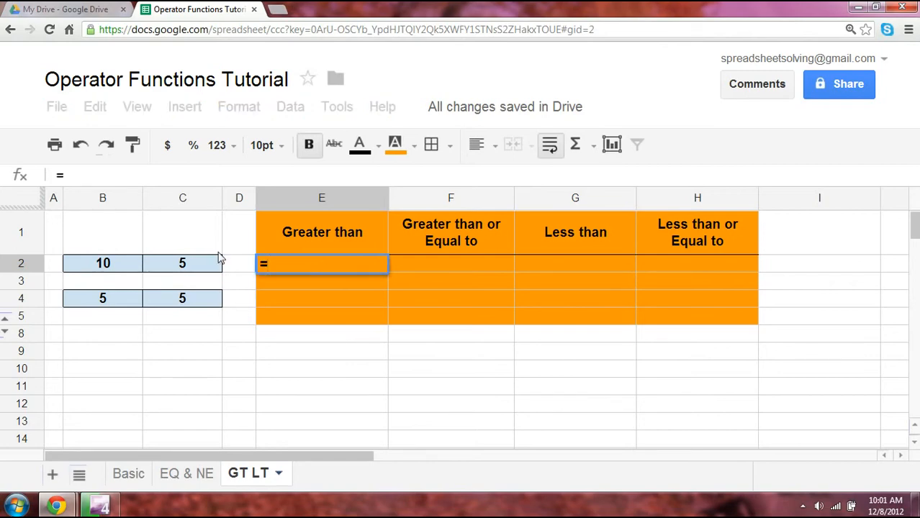
pyautogui.click(133, 270)
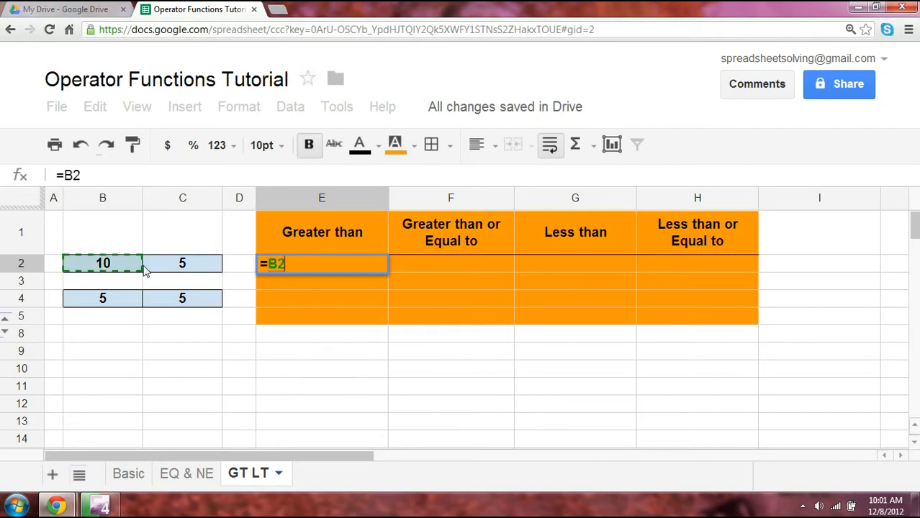
pyautogui.write('>')
pyautogui.click(185, 264)
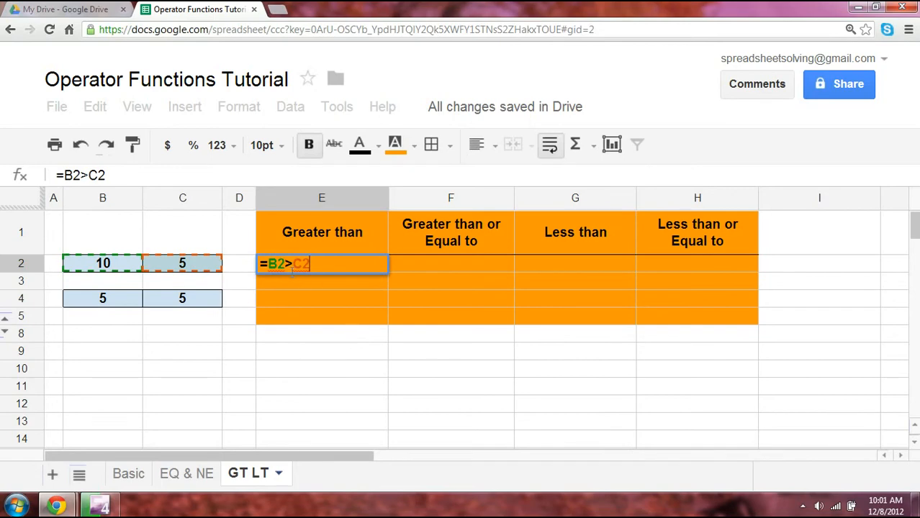
pyautogui.press('Return')
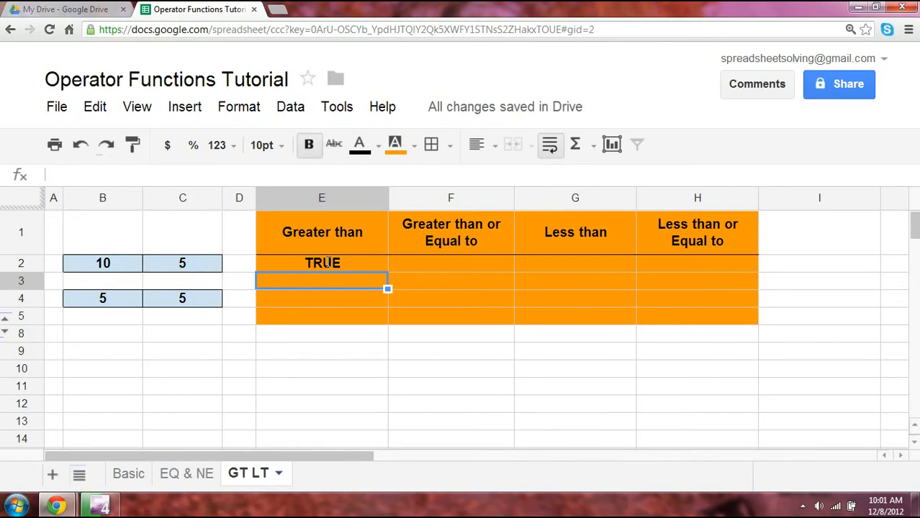
# Enter the function form of the greater-than comparison, =GT(B2,C2), in E3.
pyautogui.write('=GT(')
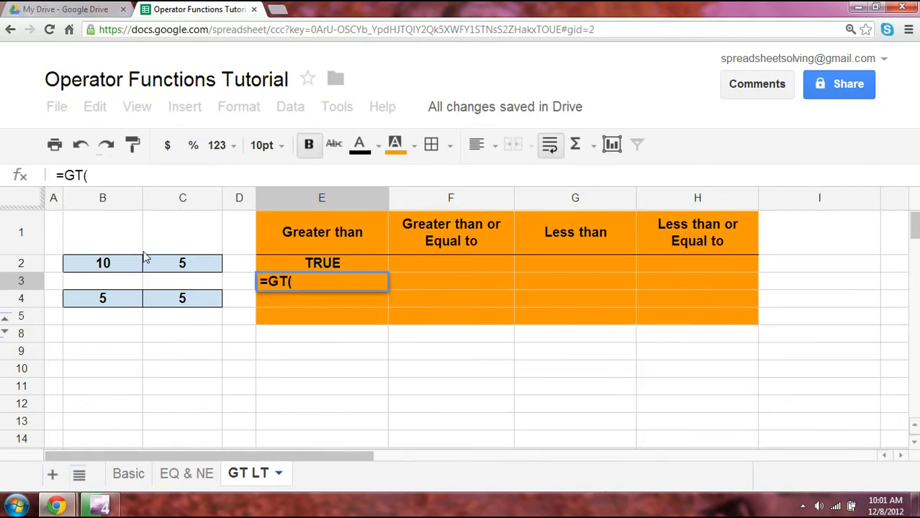
pyautogui.click(121, 270)
pyautogui.write(',')
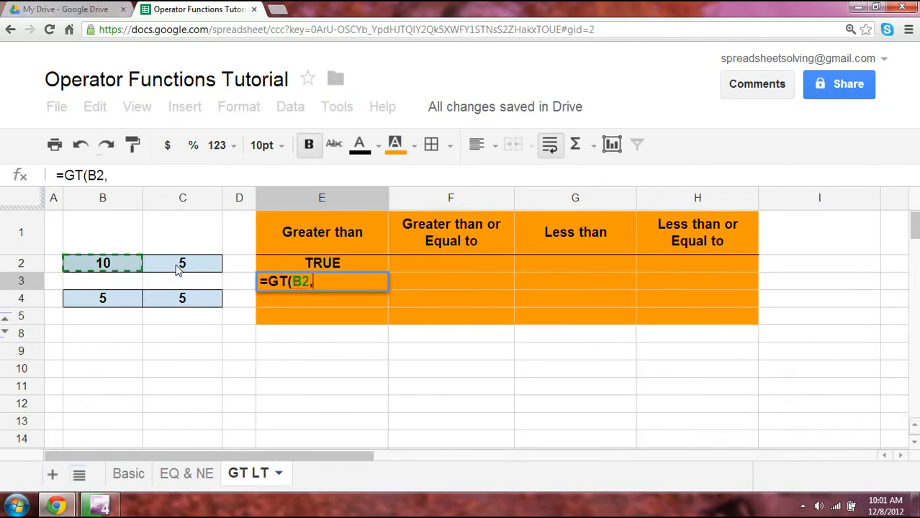
pyautogui.click(188, 268)
pyautogui.write(')')
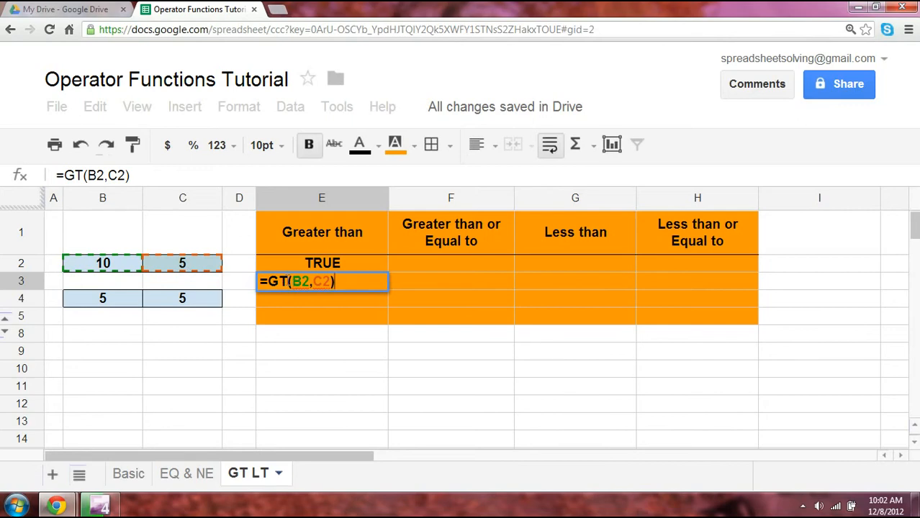
pyautogui.press('Return')
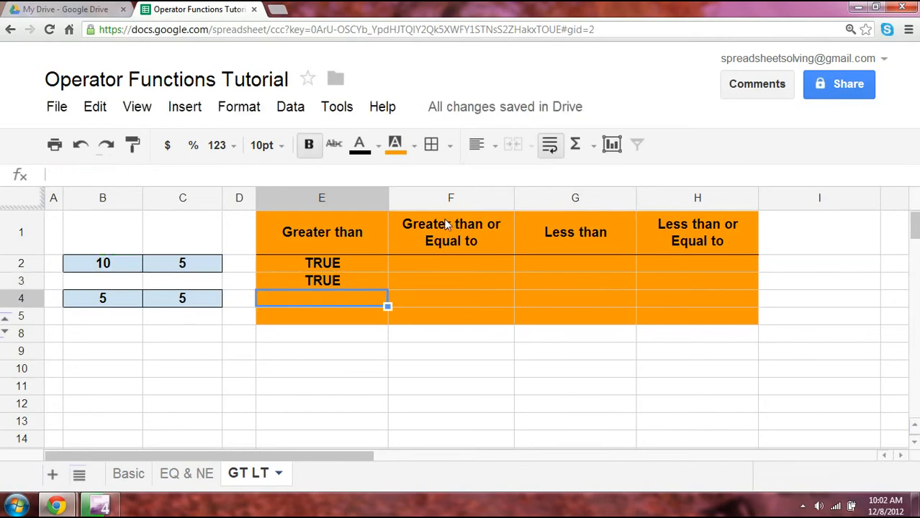
# Enter the comparison =B2>=C2 in F2 under Greater than or Equal to.
pyautogui.click(465, 266)
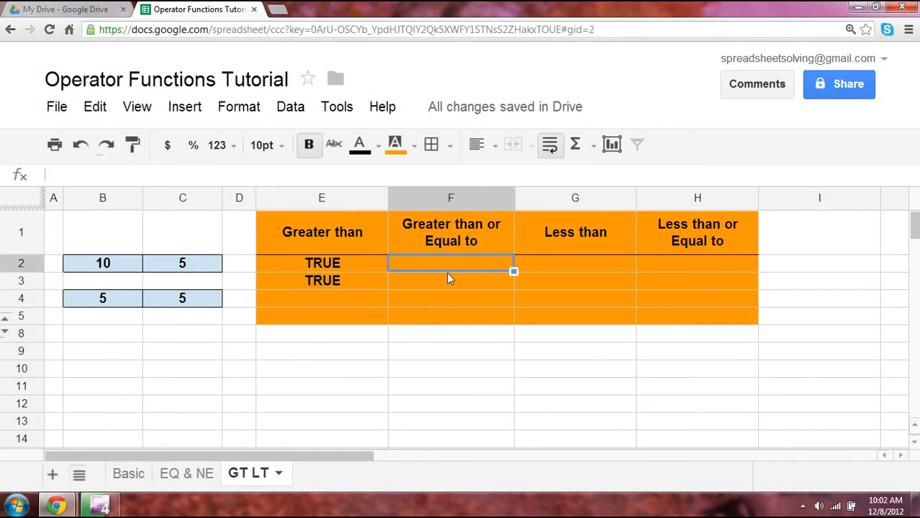
pyautogui.write('=')
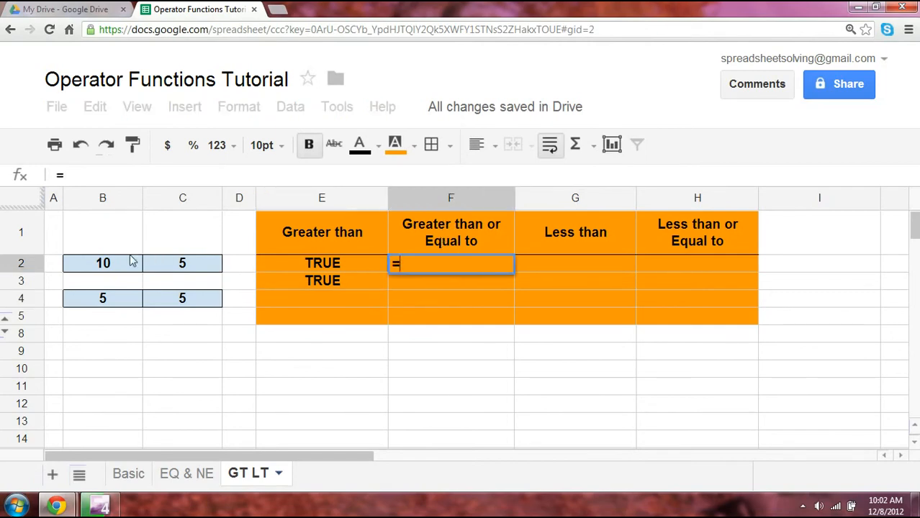
pyautogui.click(114, 265)
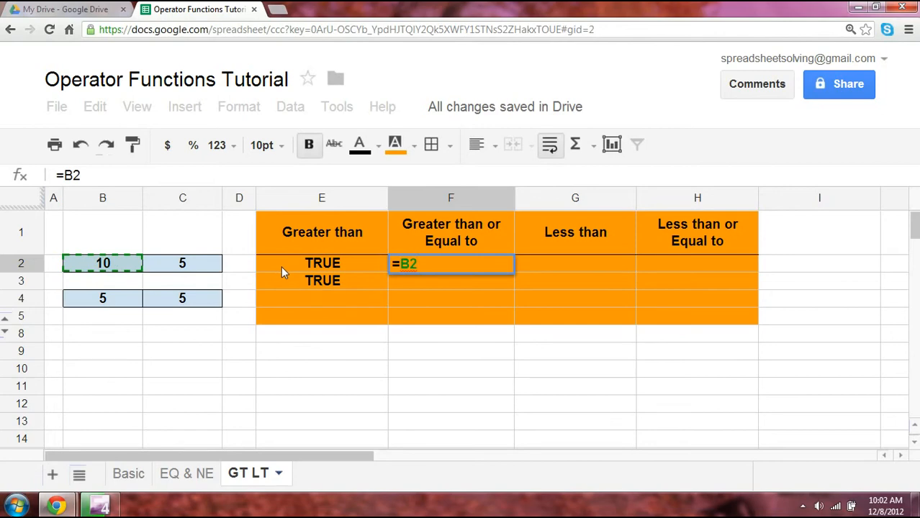
pyautogui.write('>=')
pyautogui.click(176, 268)
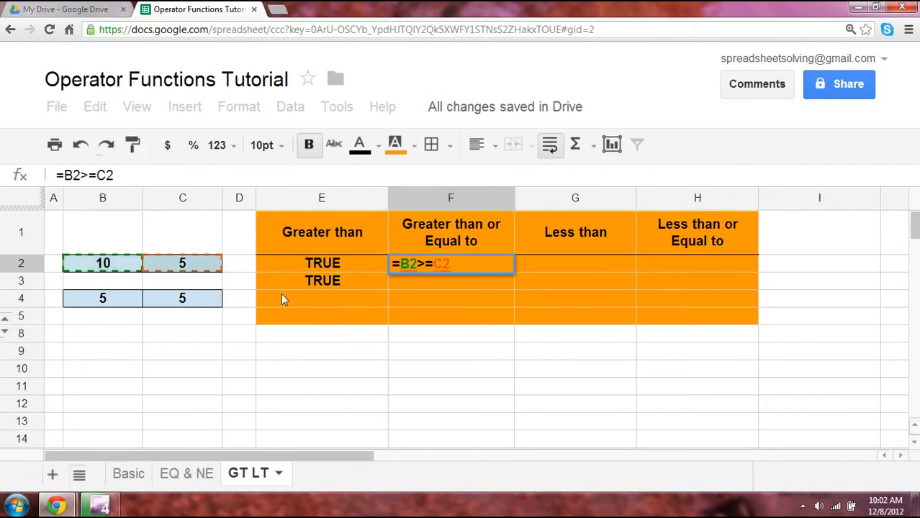
pyautogui.press('Return')
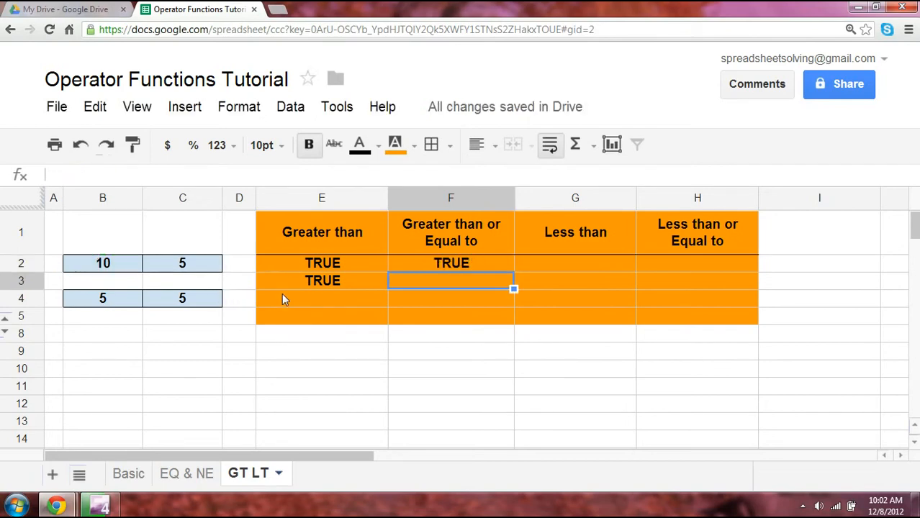
# Edit the F2 formula to compare the row 4 values instead, making it =B4>=C4.
pyautogui.click(467, 266)
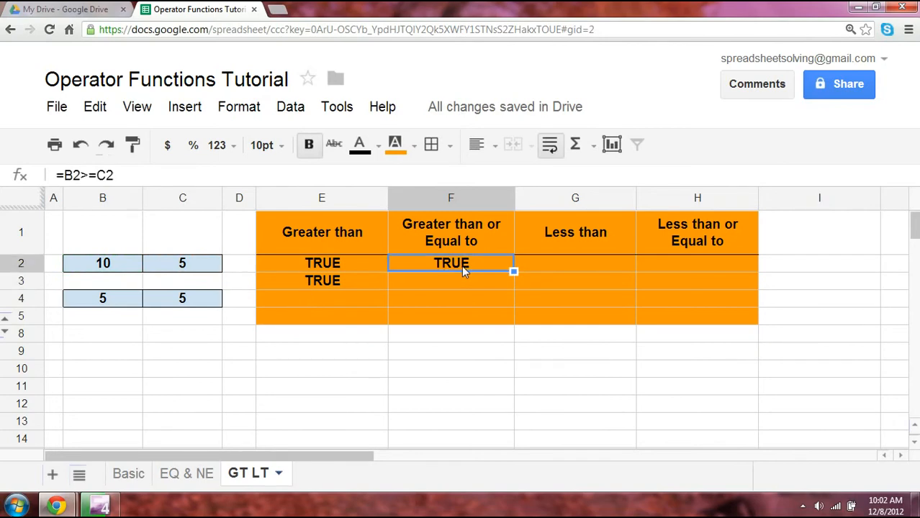
pyautogui.press('Return')
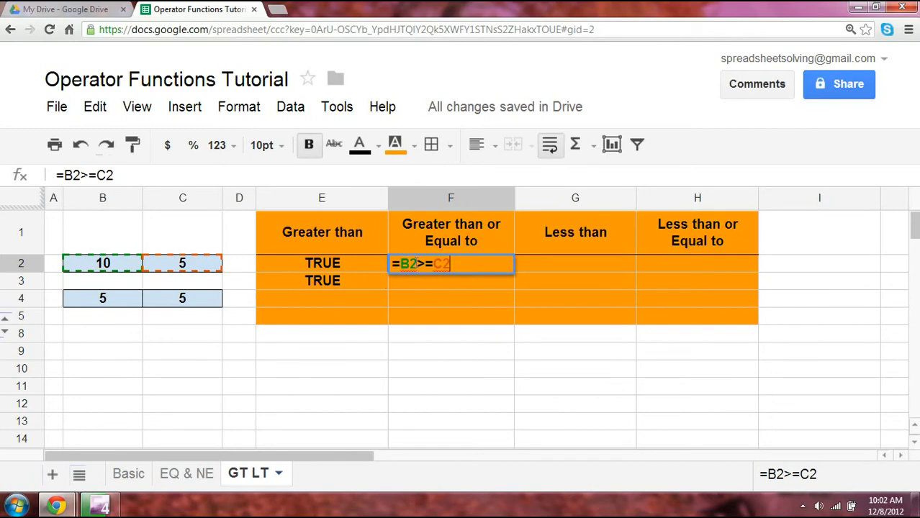
pyautogui.press('Left')
pyautogui.press('Left')
pyautogui.press('Left')
pyautogui.press('Left')
pyautogui.press('BackSpace')
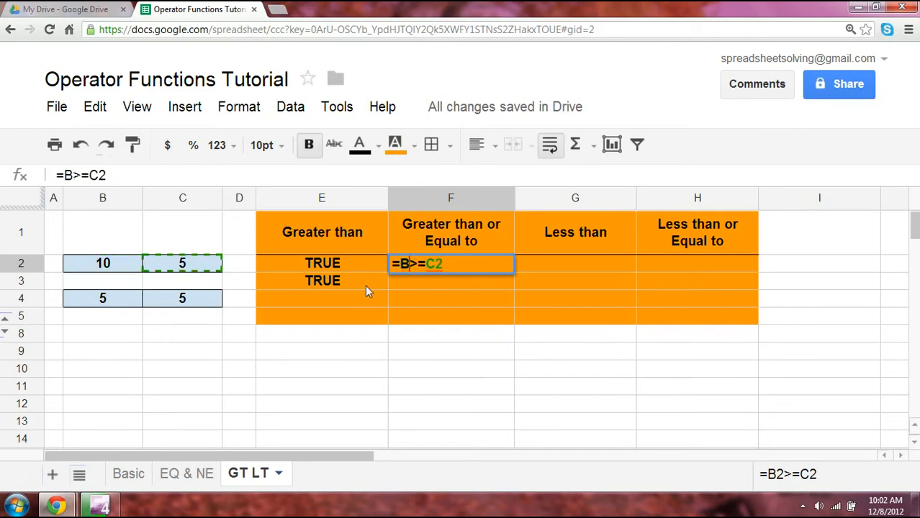
pyautogui.write('4')
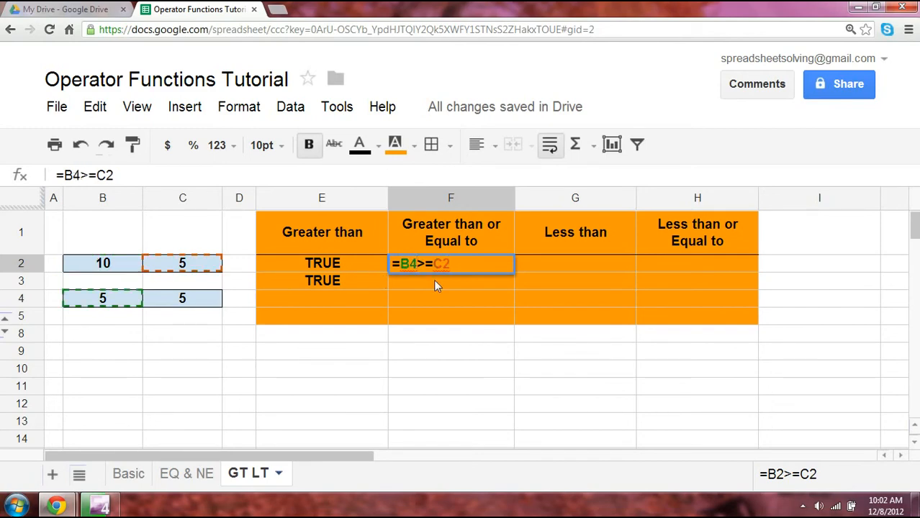
pyautogui.press('Right')
pyautogui.press('Right')
pyautogui.press('Right')
pyautogui.press('Right')
pyautogui.press('BackSpace')
pyautogui.write('4')
pyautogui.press('Return')
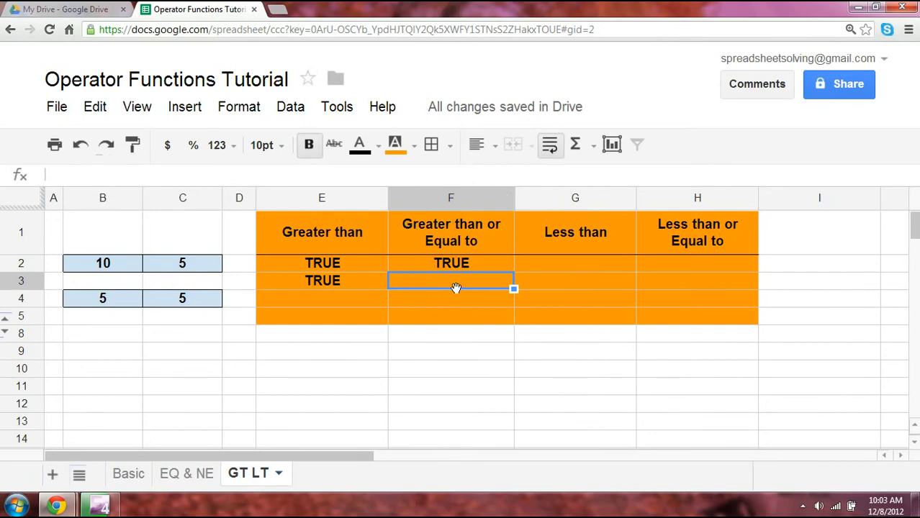
# Enter the function form of the greater-than-or-equal comparison, =GTE(B4,C4), in F3.
pyautogui.write('=')
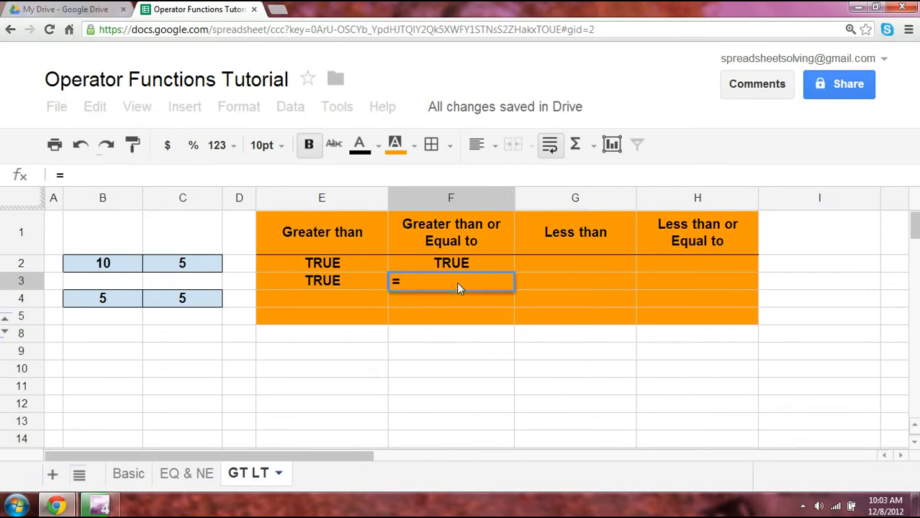
pyautogui.write('GTWE')
pyautogui.press('BackSpace')
pyautogui.press('BackSpace')
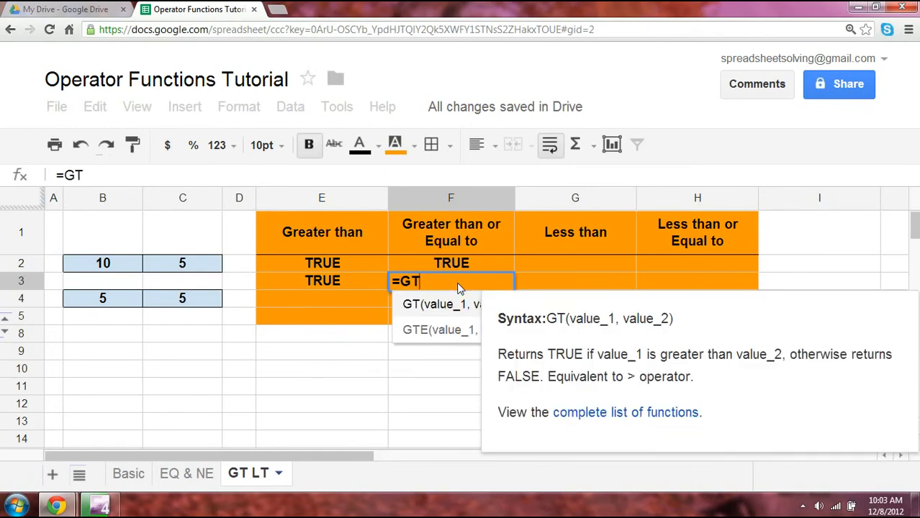
pyautogui.write('E(')
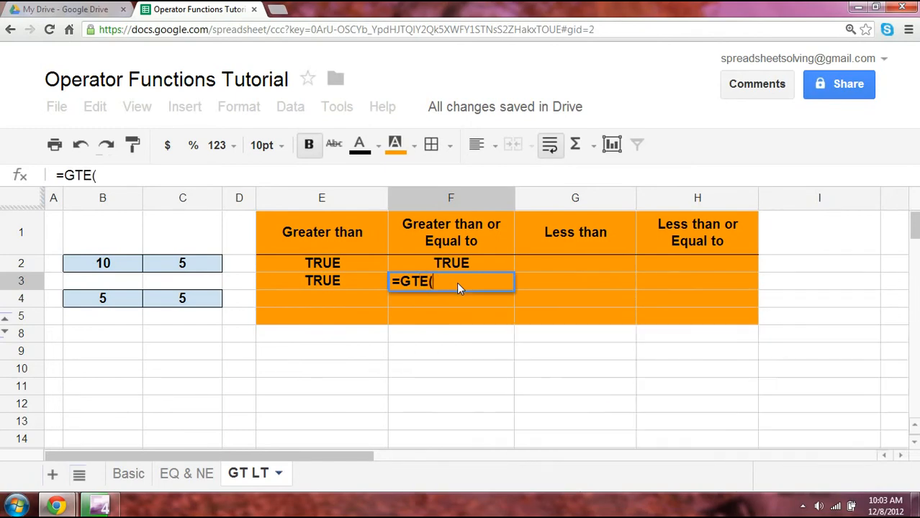
pyautogui.click(108, 302)
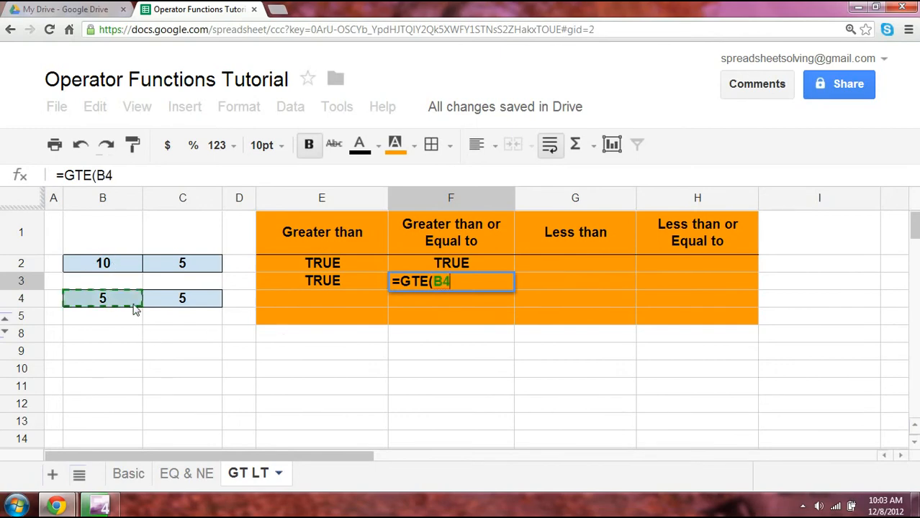
pyautogui.write(',')
pyautogui.click(183, 302)
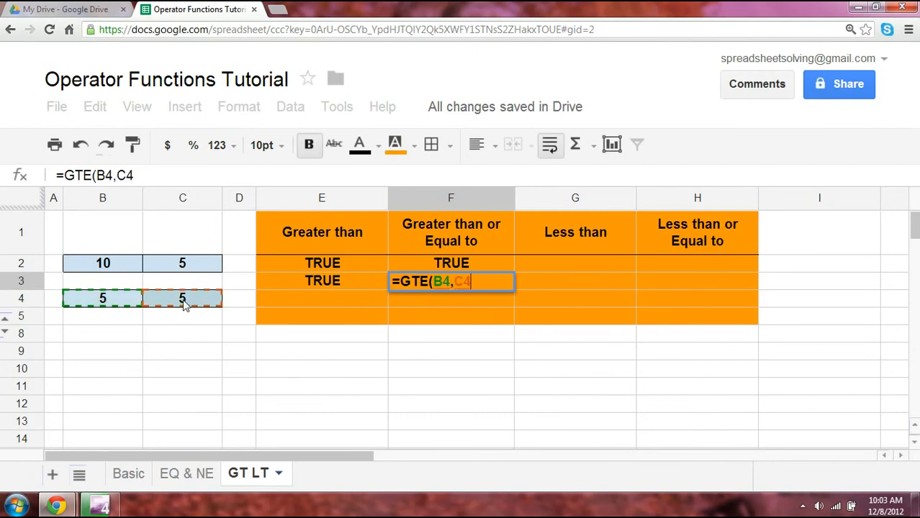
pyautogui.write(')')
pyautogui.press('Return')
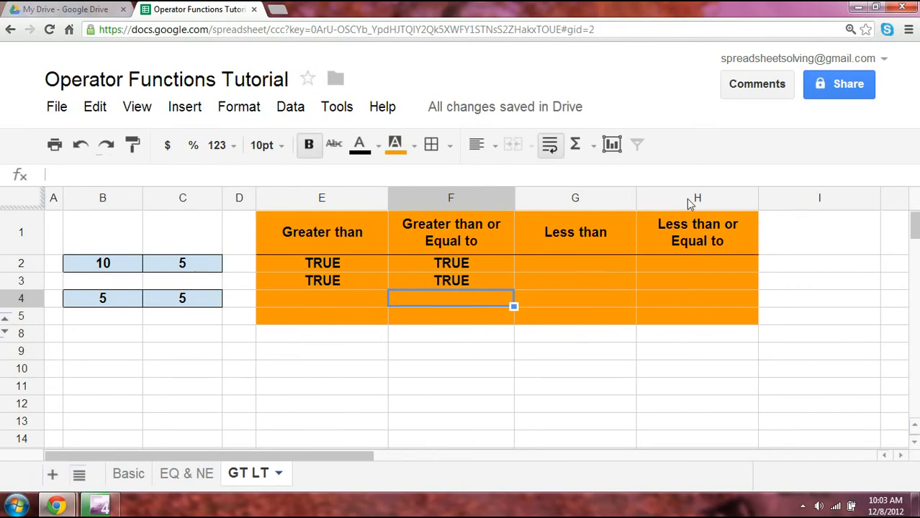
# Enter the comparison =B2<C2 in G2 under Less than and check the formula.
pyautogui.click(589, 271)
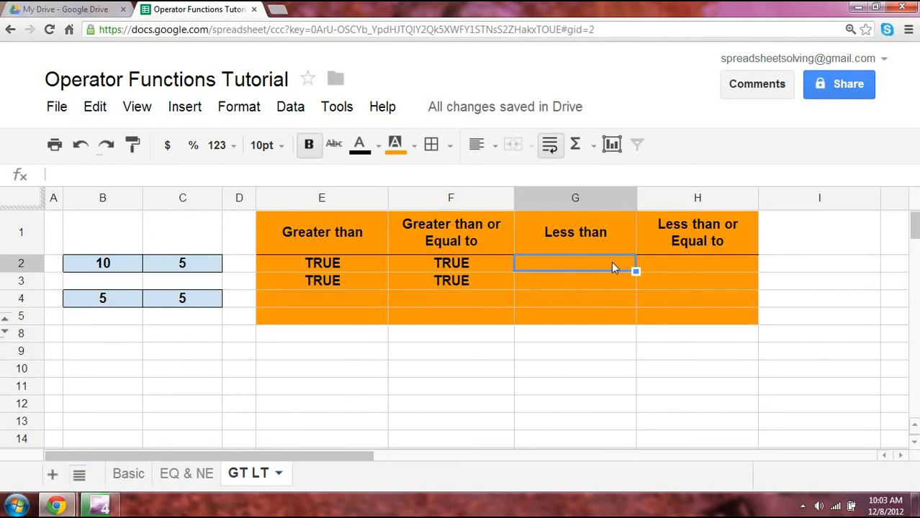
pyautogui.write('=')
pyautogui.click(135, 264)
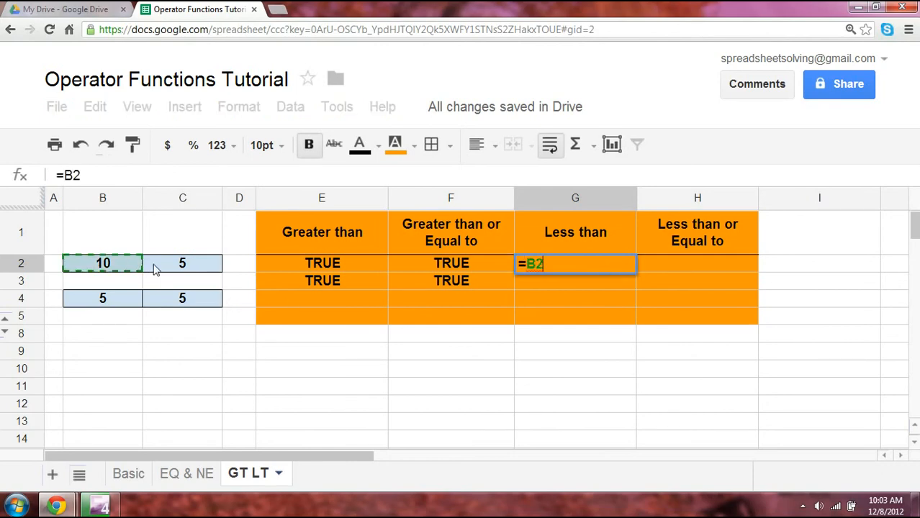
pyautogui.write('<')
pyautogui.click(165, 265)
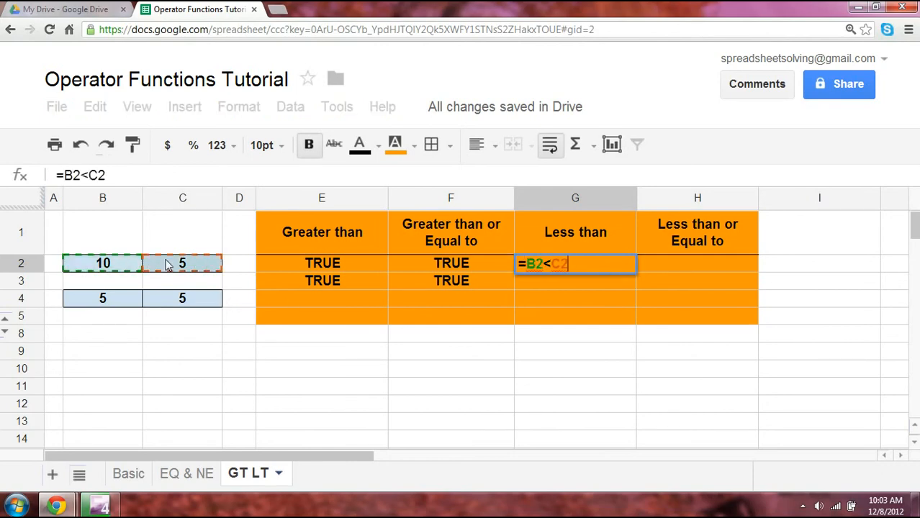
pyautogui.press('Return')
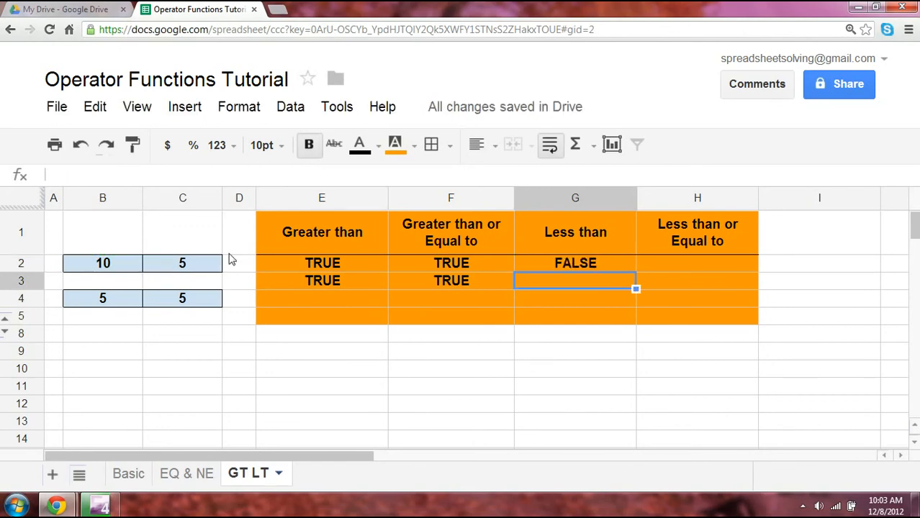
pyautogui.click(538, 263)
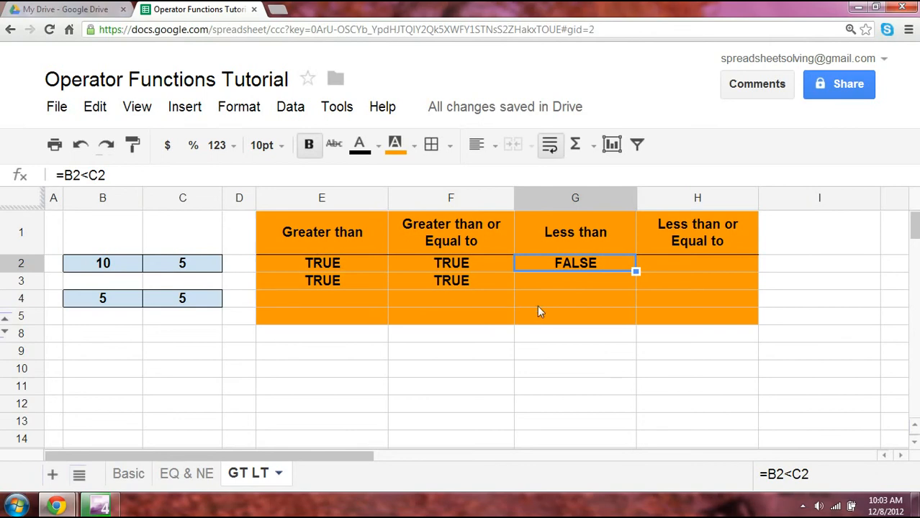
# Enter the function form of the less-than comparison, =LT(B2,C2), in G3.
pyautogui.click(548, 284)
pyautogui.write('=')
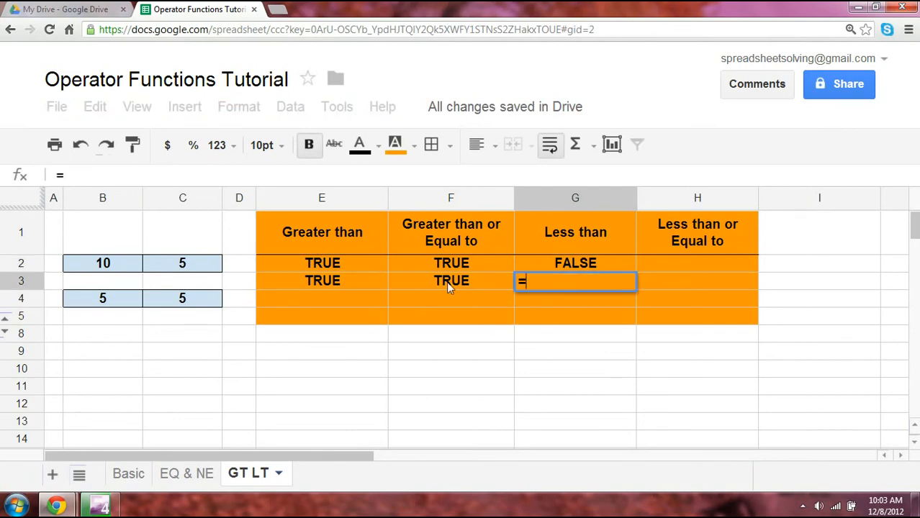
pyautogui.write('LT(')
pyautogui.click(119, 267)
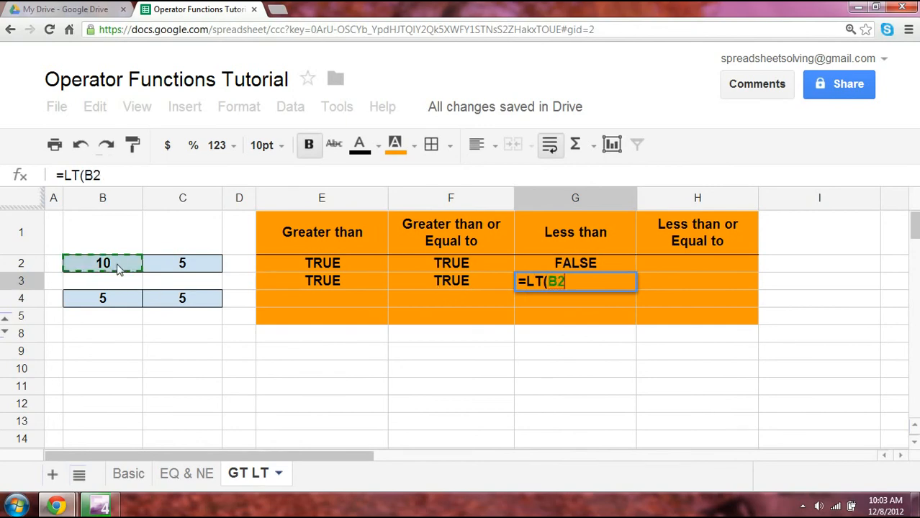
pyautogui.write(',')
pyautogui.click(174, 262)
pyautogui.write(')')
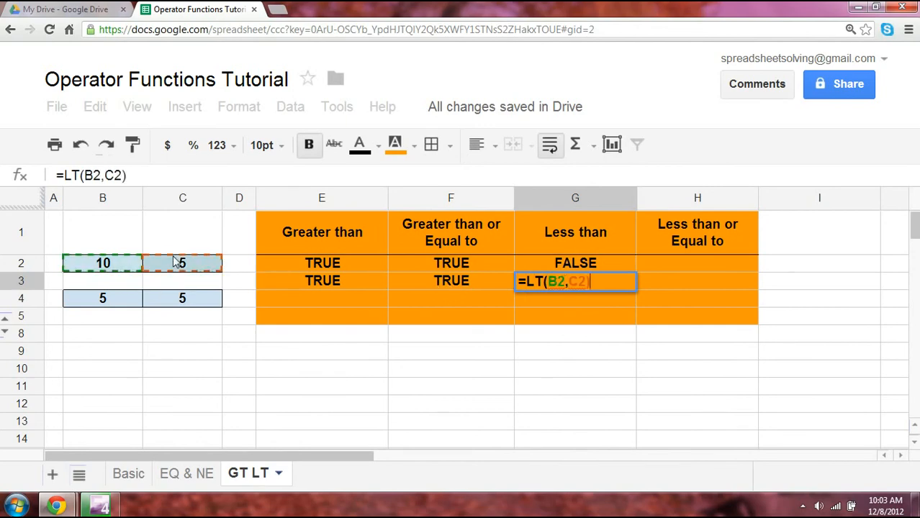
pyautogui.press('Return')
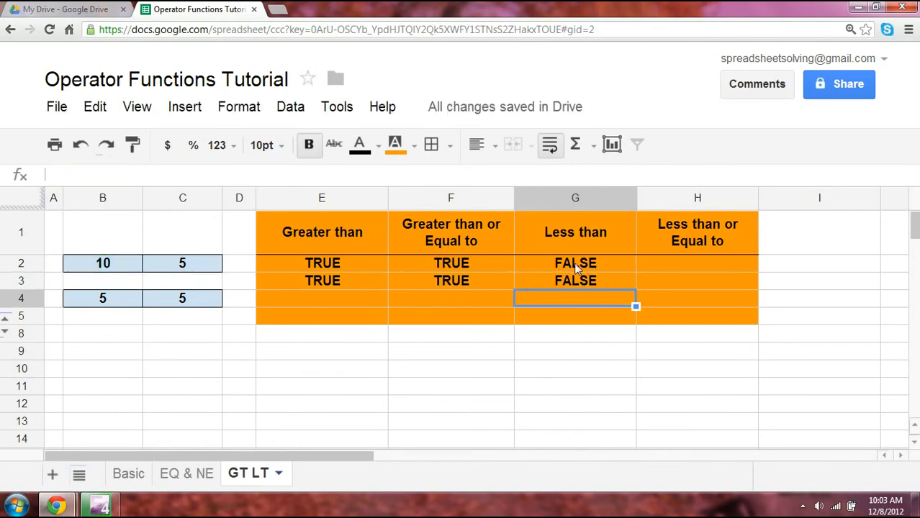
# Enter the comparison =B4<=C4 in H2 under Less than or Equal to.
pyautogui.click(695, 265)
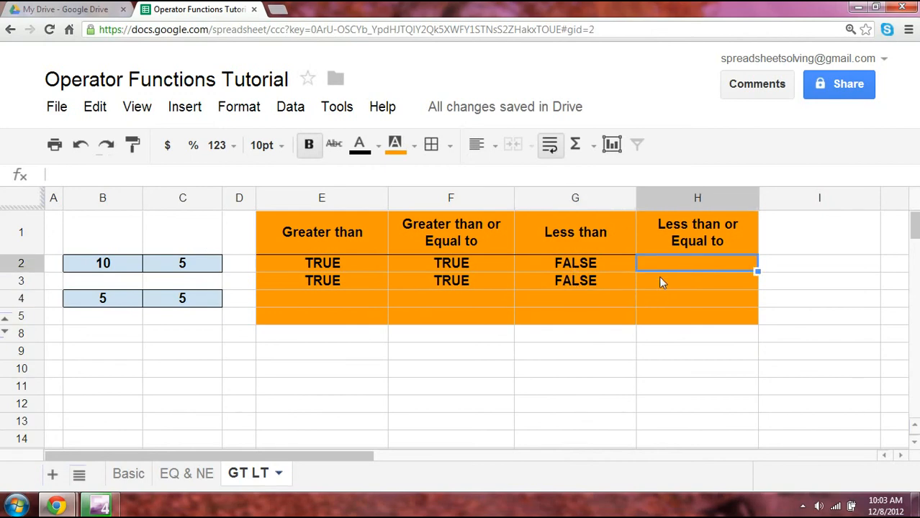
pyautogui.write('=')
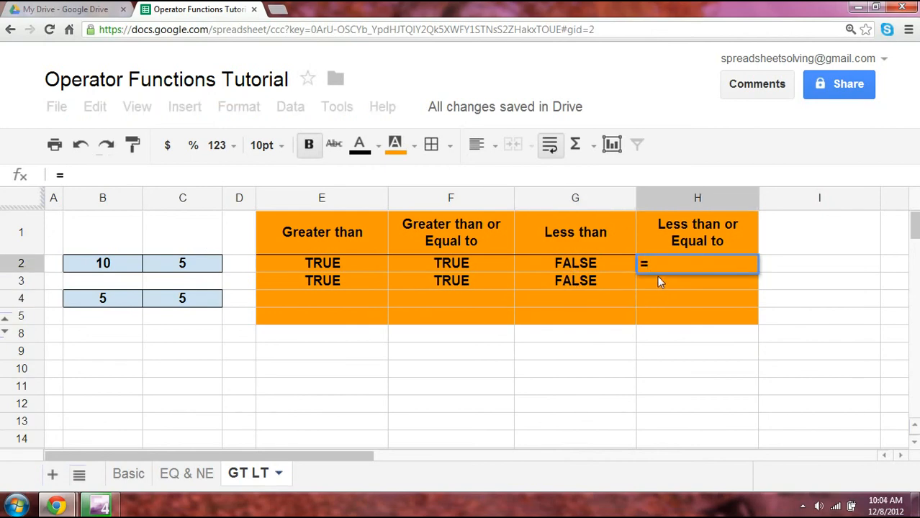
pyautogui.click(138, 300)
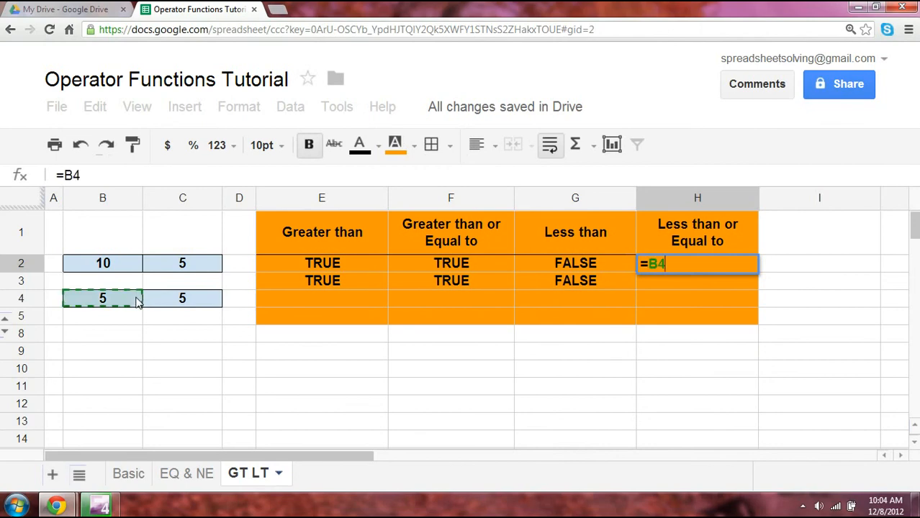
pyautogui.write('<=')
pyautogui.click(198, 300)
pyautogui.press('Return')
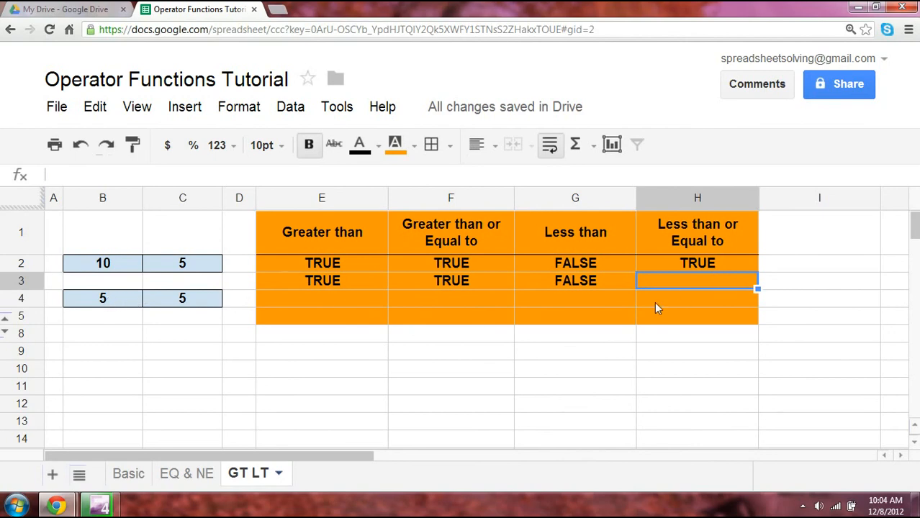
# Enter the function form of the less-than-or-equal comparison, =LTE(B4,C4), in H3.
pyautogui.write('=LTE(')
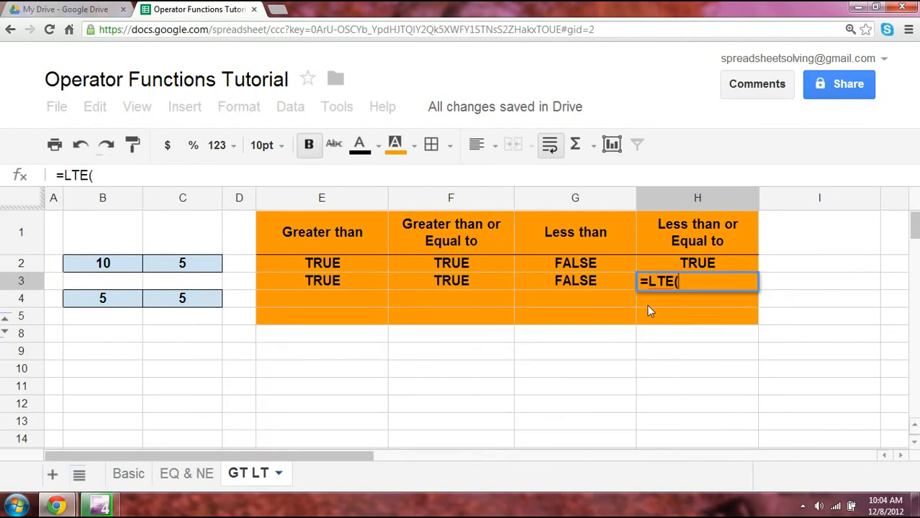
pyautogui.click(119, 300)
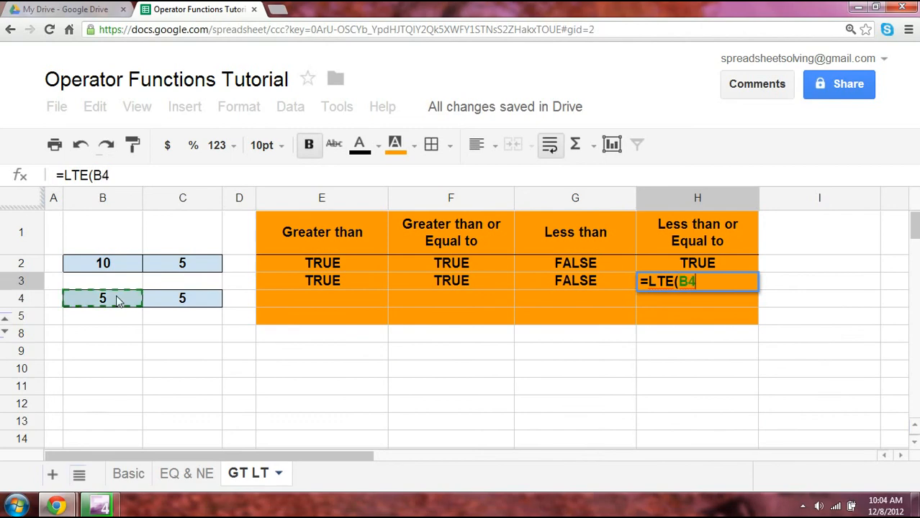
pyautogui.write(',')
pyautogui.click(176, 301)
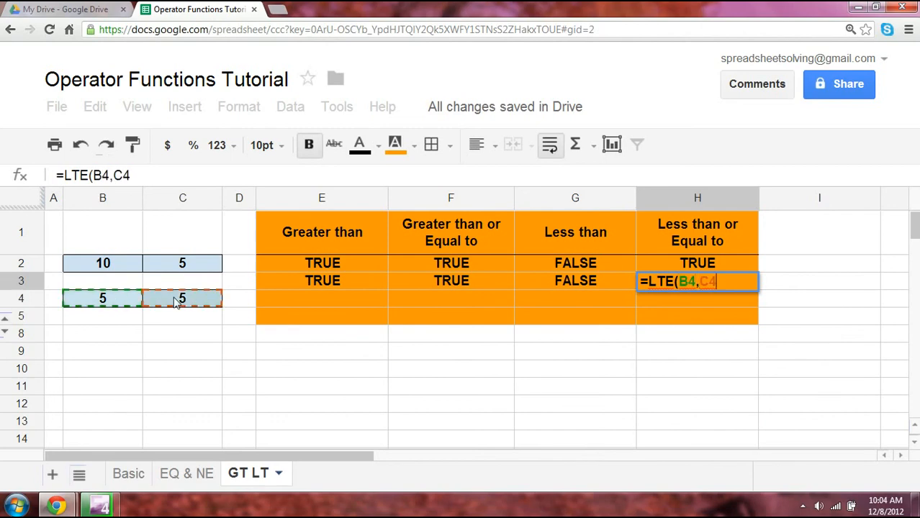
pyautogui.write(')')
pyautogui.press('Return')
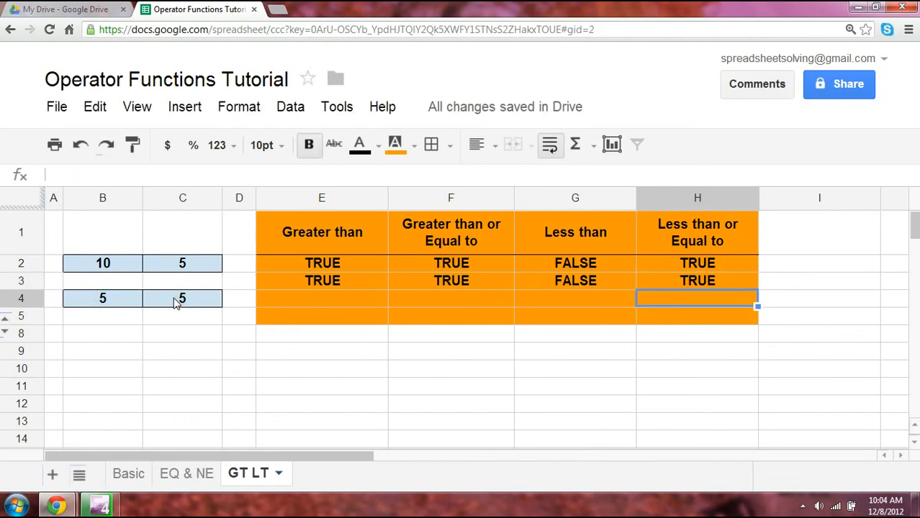
# Unhide rows 6 and 7 and review the operator symbols and function names listed there.
pyautogui.click(6, 333)
pyautogui.click(295, 381)
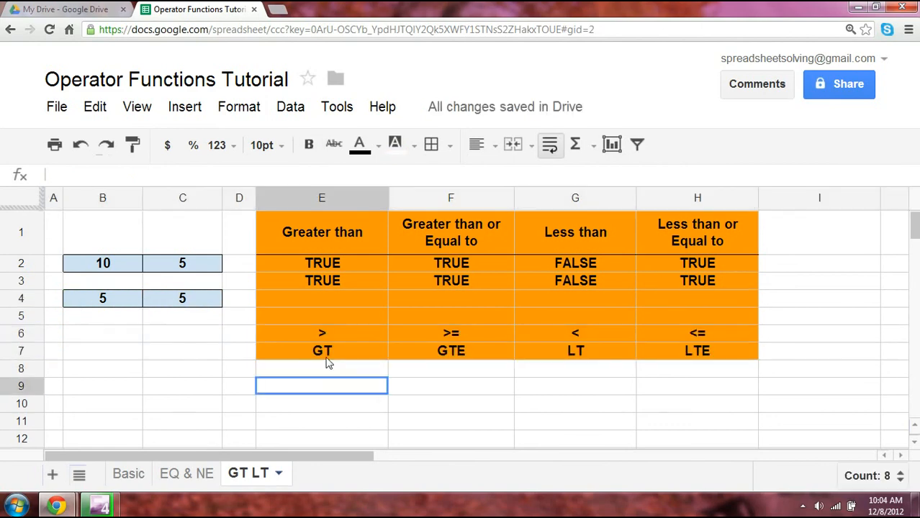
pyautogui.click(325, 333)
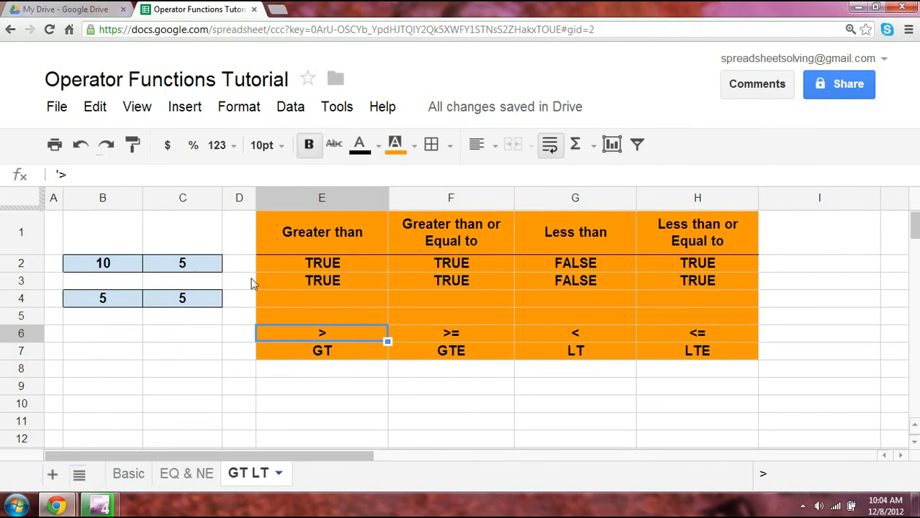
pyautogui.click(239, 244)
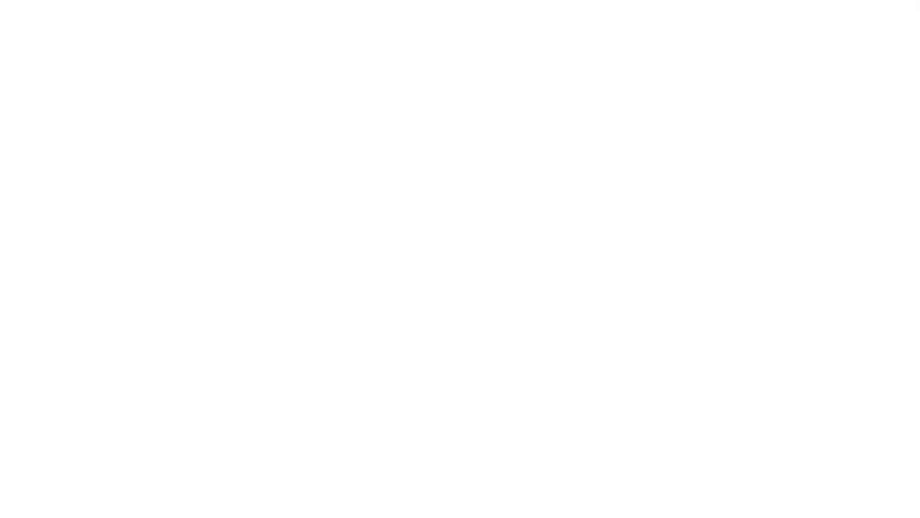